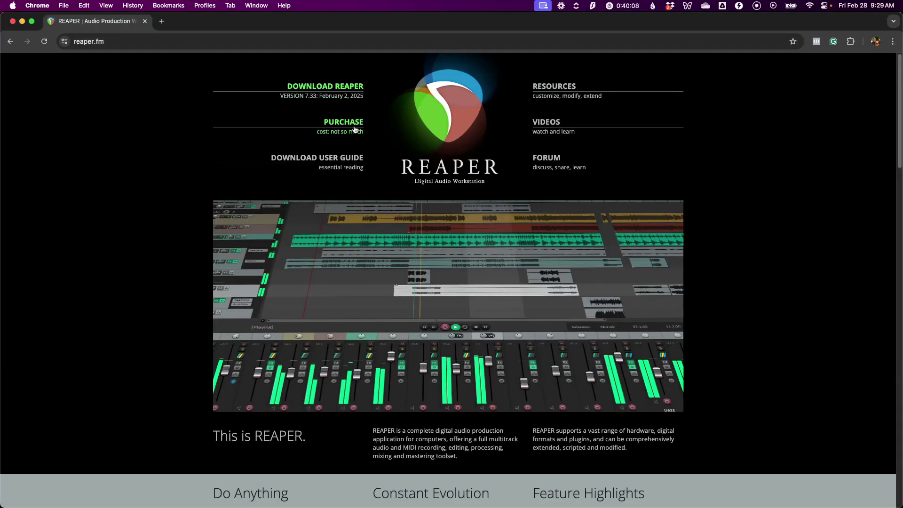
Go to the PURCHASE page from the reaper.fm homepage
left_click(355, 130)
Scroll down the reaper.fm purchase page to the $60 Discounted License button
scroll(355, 130, "down", 3)
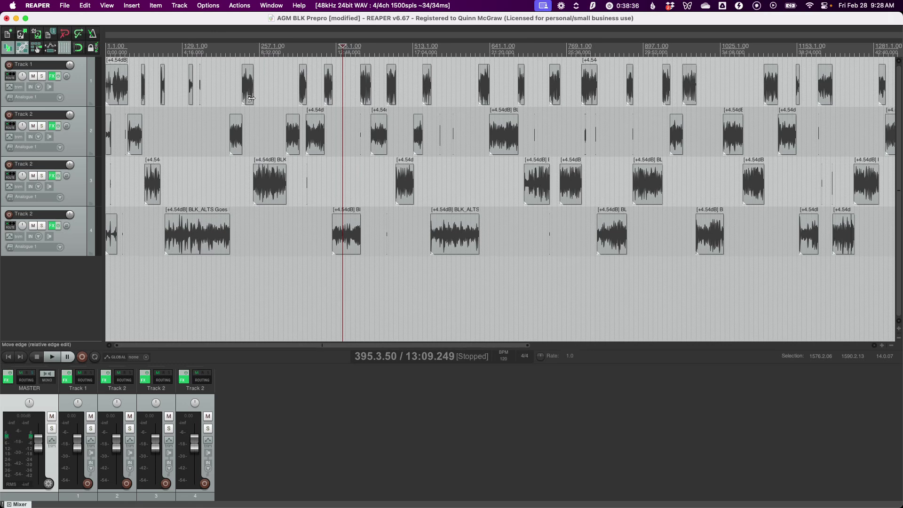
Try the Default and Classic_1.x themes, then set the theme tint to -164°
left_click(207, 4)
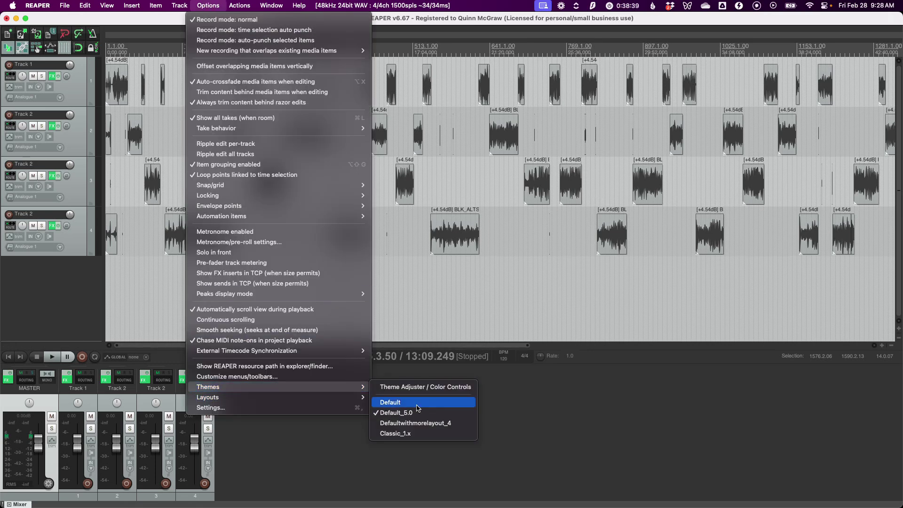
left_click(416, 404)
left_click(208, 6)
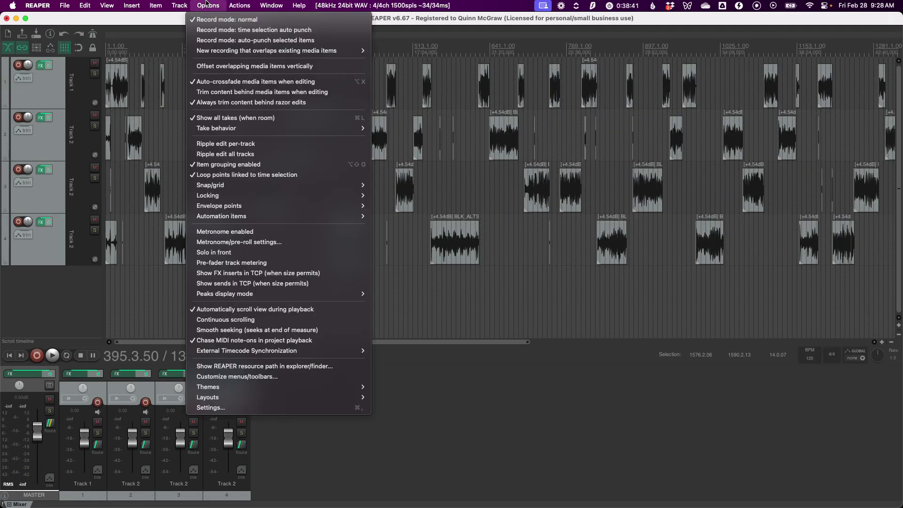
left_click(394, 433)
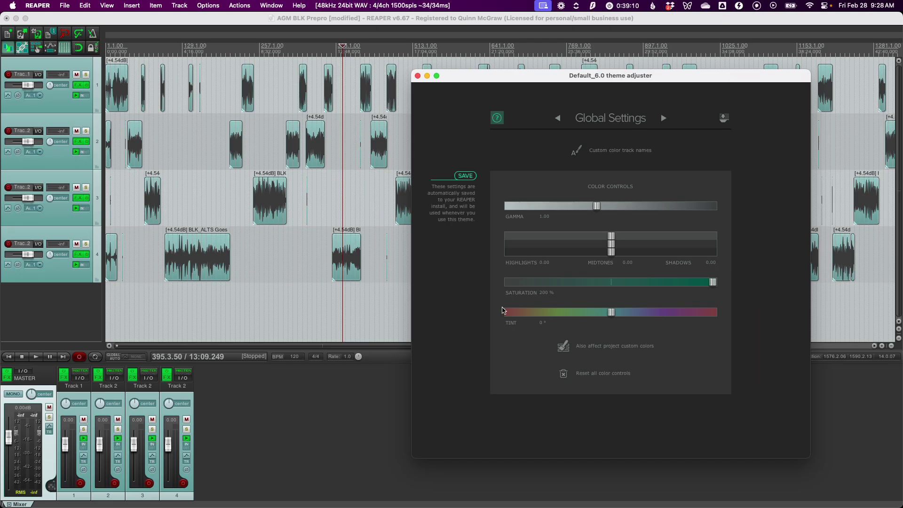
left_click(508, 313)
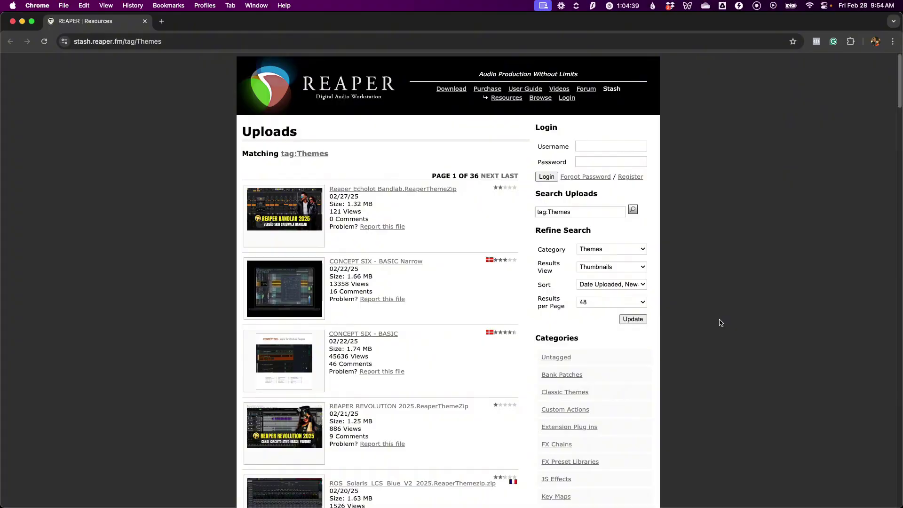
Browse the Stash Themes uploads down past Magic_Clover and Neo_REAPER_Theme
scroll(721, 323, "down", 10)
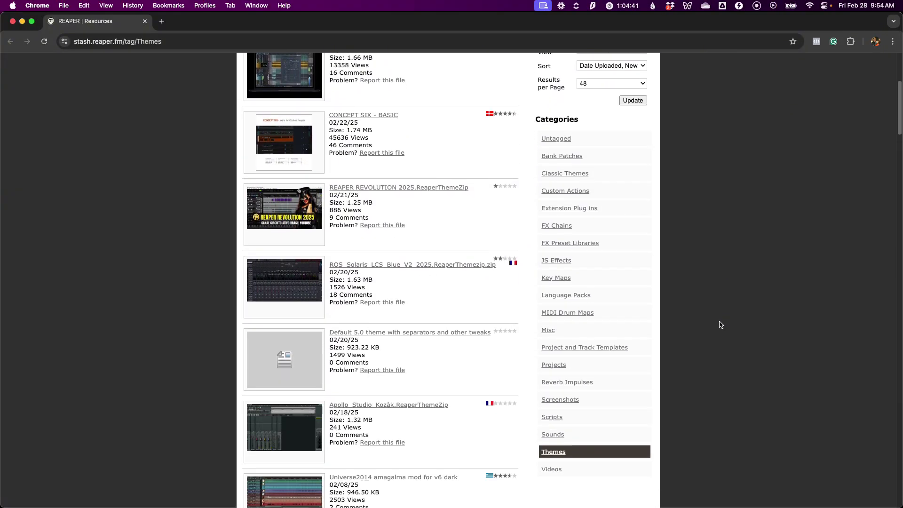
scroll(721, 325, "down", 15)
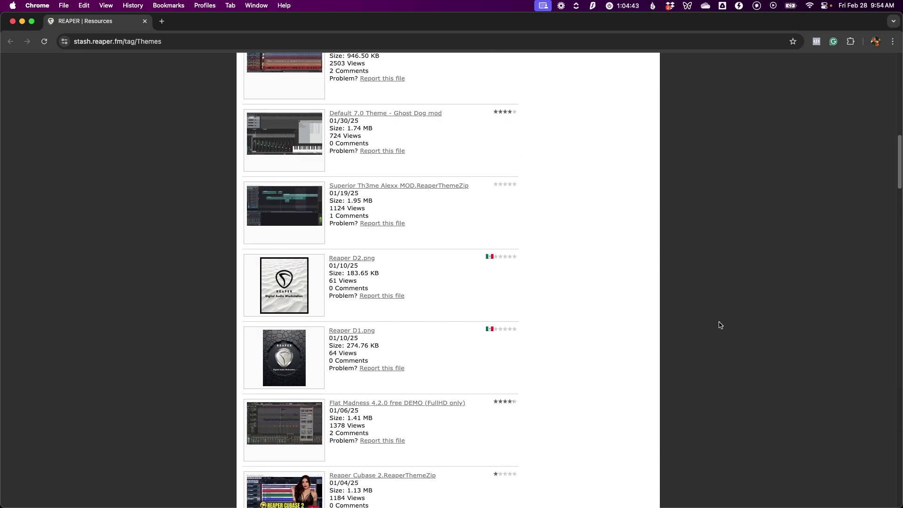
scroll(720, 325, "down", 20)
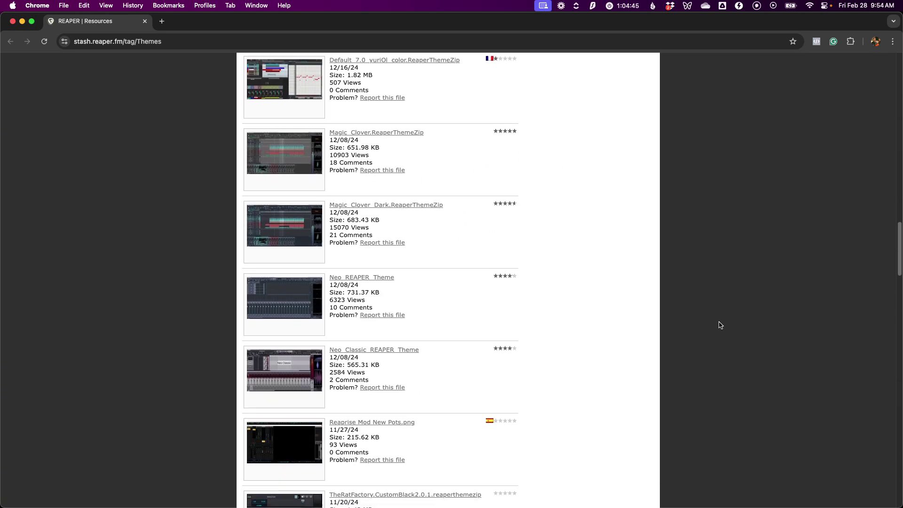
scroll(719, 323, "down", 8)
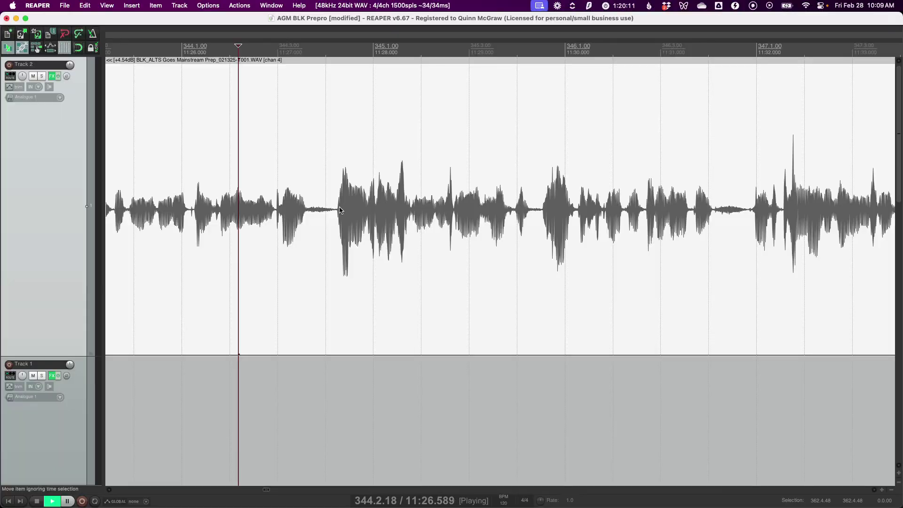
Split Track 2's dialogue item at its silences and select the pieces, including the -5.46dB slice
key("s")
left_click(559, 220)
left_click(733, 214)
left_click(325, 210)
key("s")
left_click(842, 244)
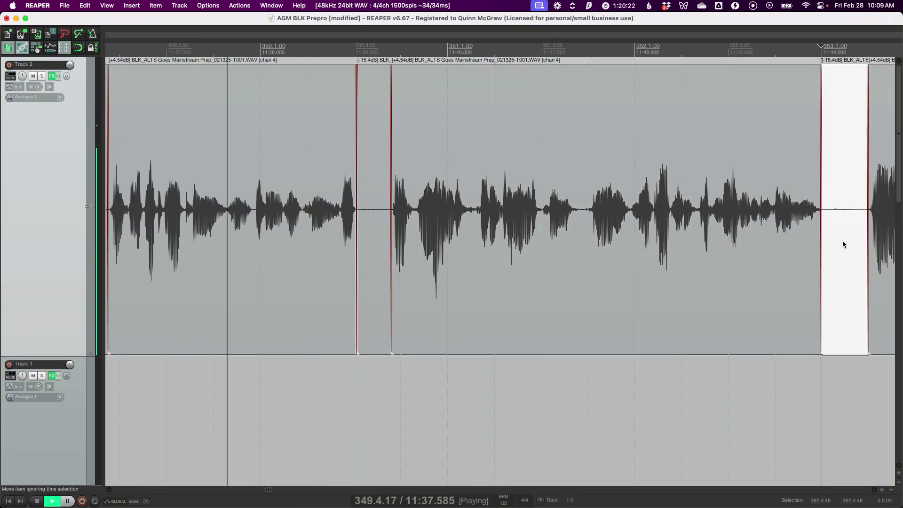
scroll(842, 244, "right", 5)
left_click(705, 216)
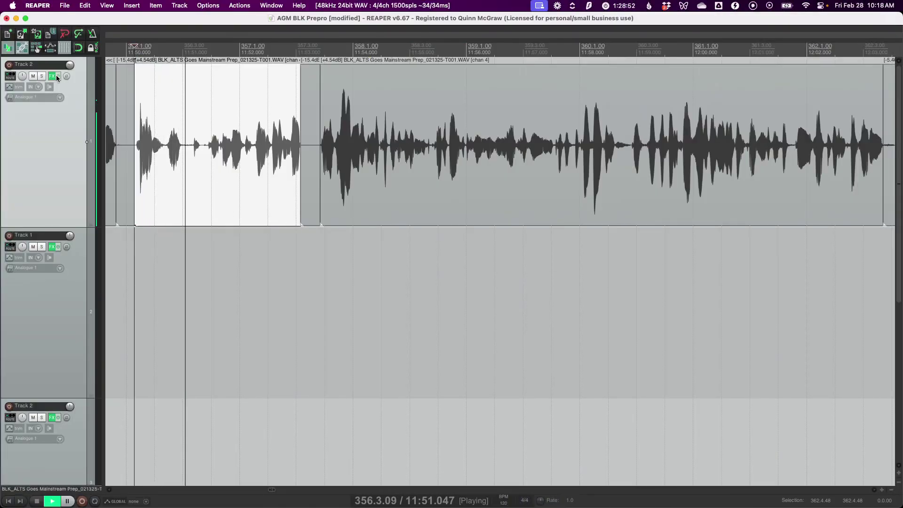
View Track 2's API-2500, CLA Vocals and Kilohearts Multipass plugins in its FX chain
left_click(48, 76)
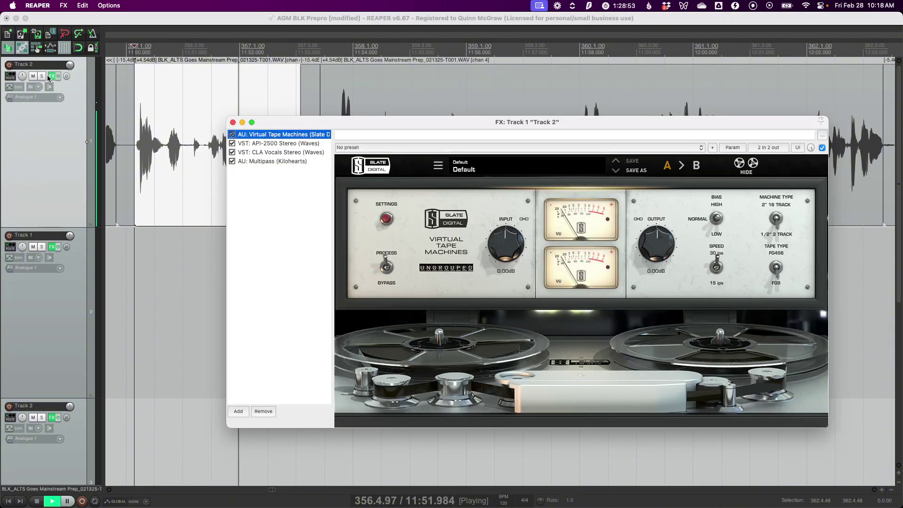
left_click(297, 144)
left_click(297, 152)
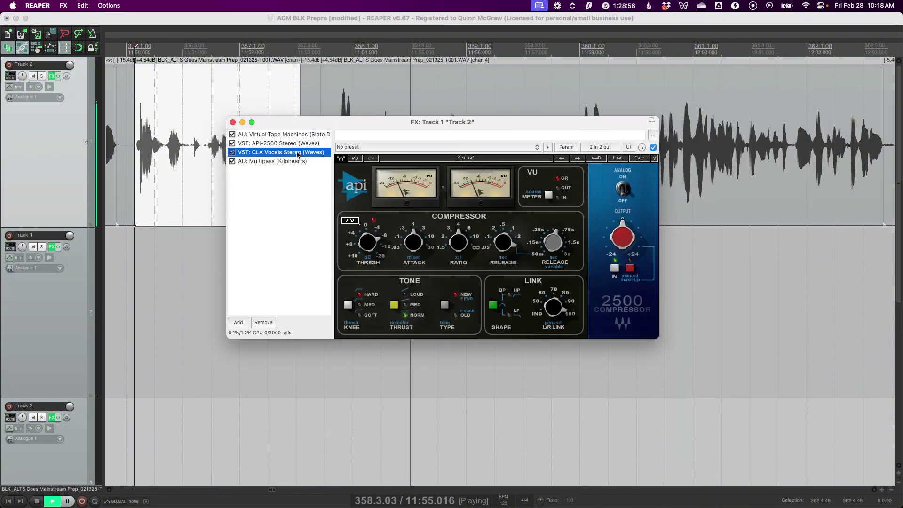
left_click(298, 161)
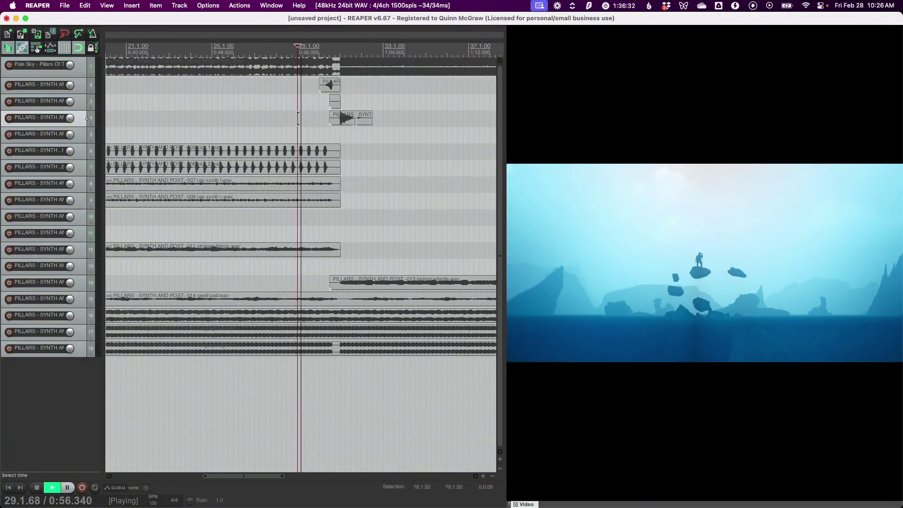
Stop playback and place the play position at 26.3.00 on track 4
key("space")
left_click(244, 126)
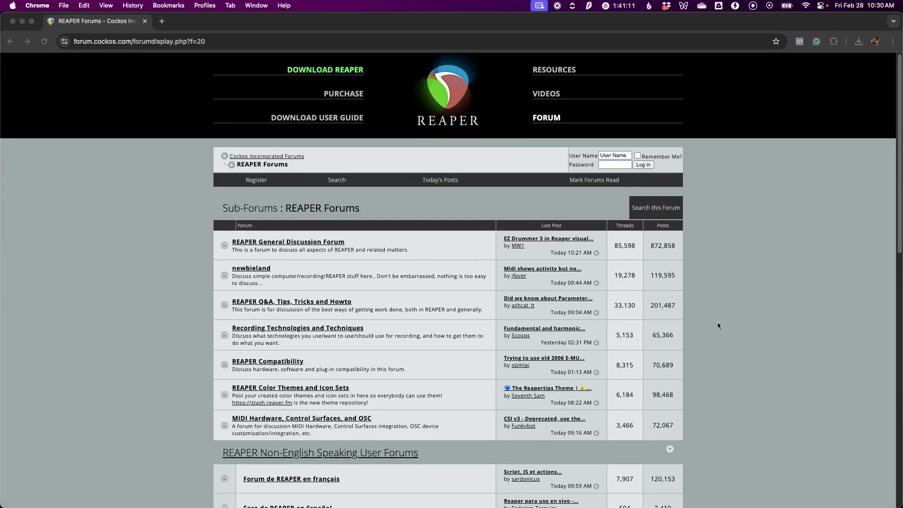
Go from the REAPER Forums index to the Feature Requests board and scroll its threads
scroll(717, 321, "down", 5)
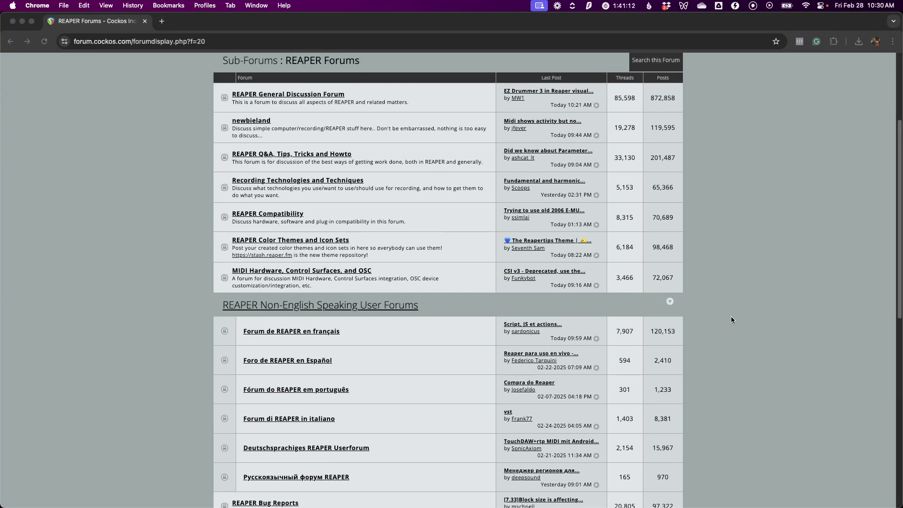
scroll(731, 319, "down", 3)
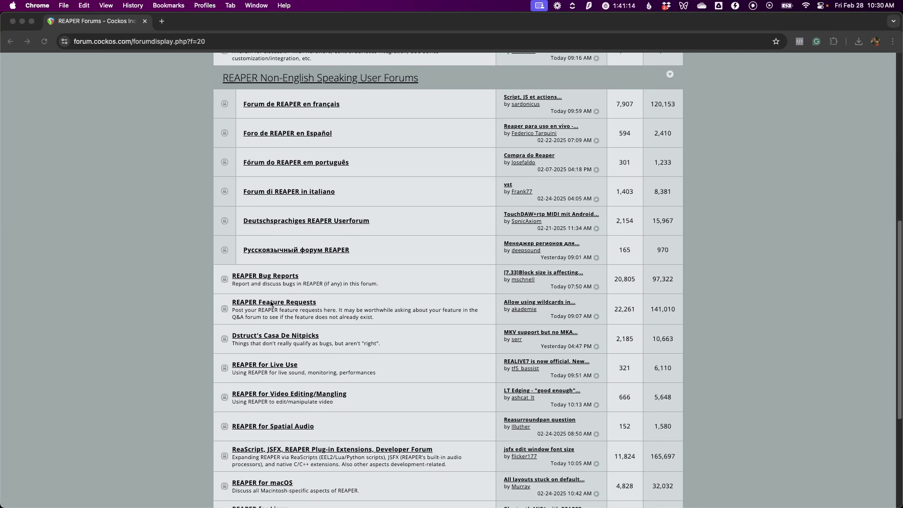
left_click(269, 302)
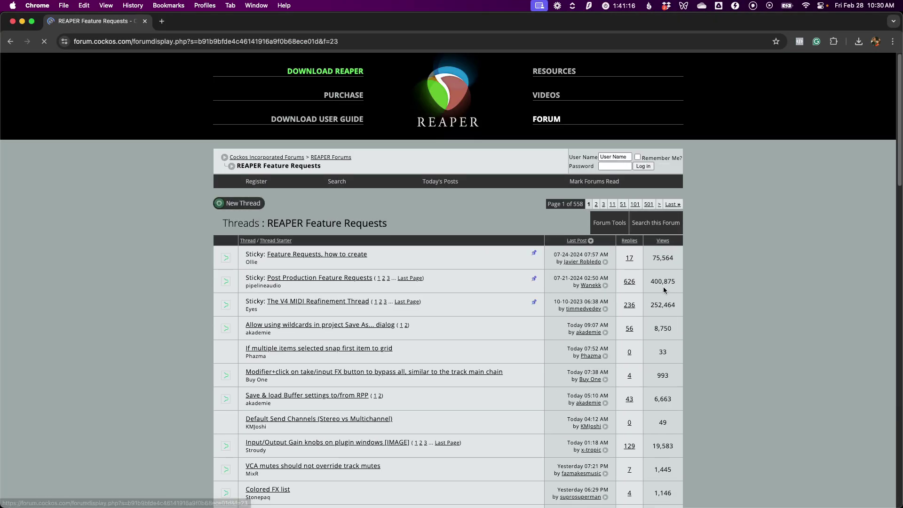
scroll(720, 295, "down", 2)
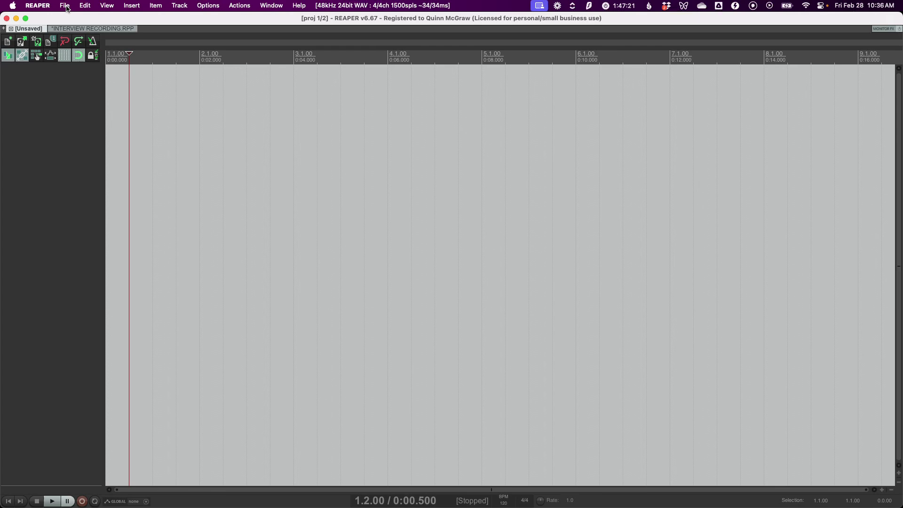
Load the MAD Podcast project template to create a six-track project
left_click(64, 5)
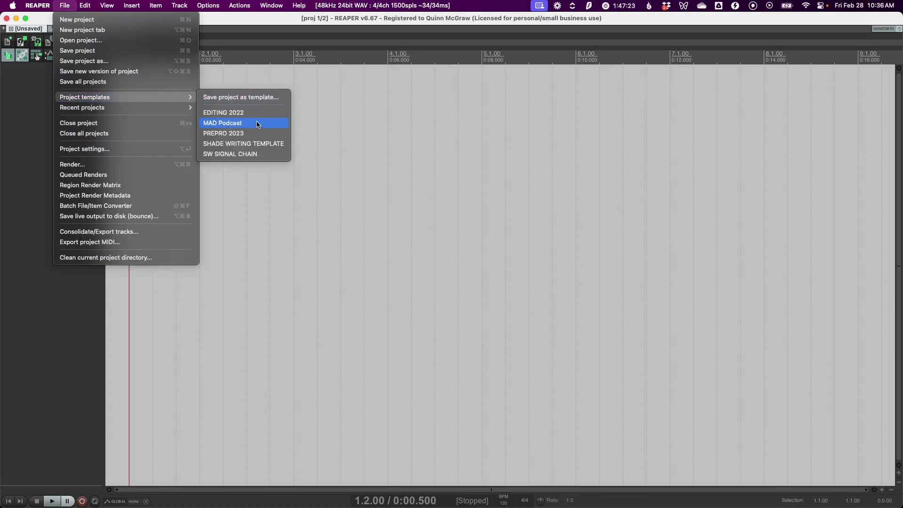
left_click(258, 122)
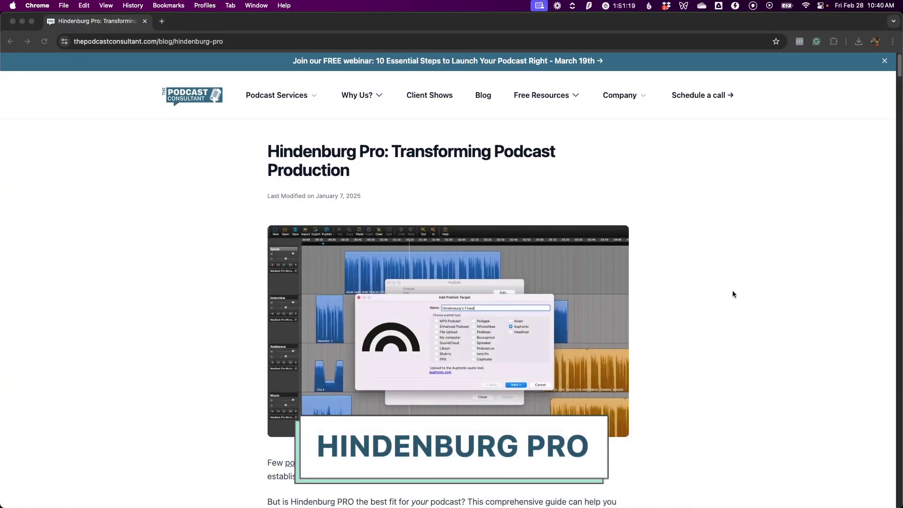
Scroll the Hindenburg Pro article and jump to its 'Hindenburg PRO features' section
scroll(732, 294, "down", 6)
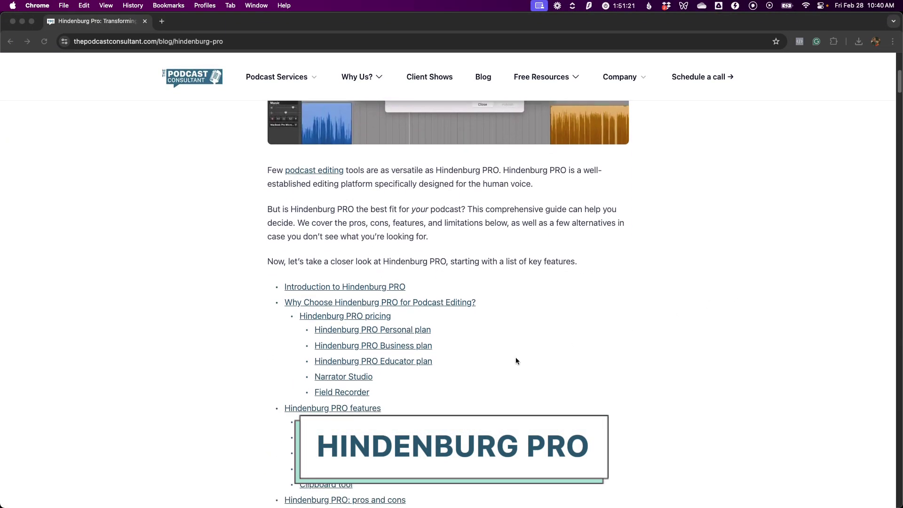
left_click(372, 409)
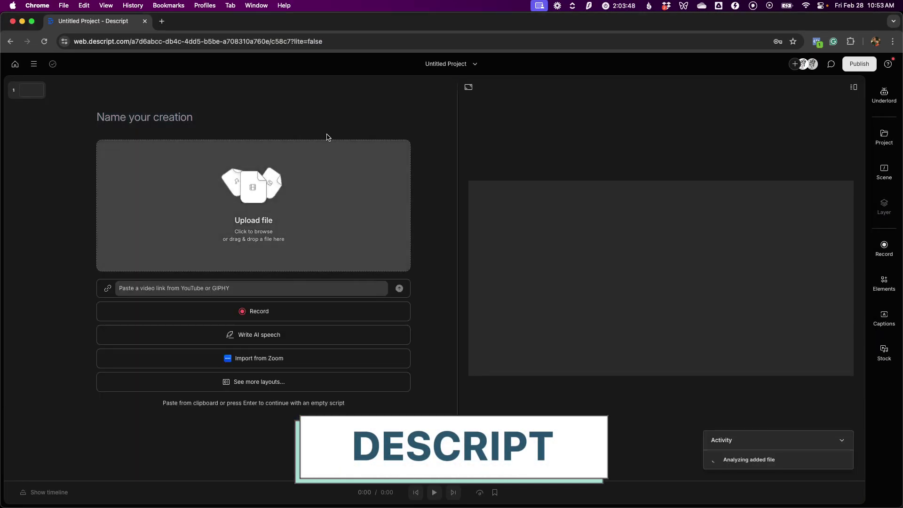
Upload EP20 Ruff.mov to a new Descript project and enter the speaker's name for the transcript
left_click_drag(326, 137, 326, 150)
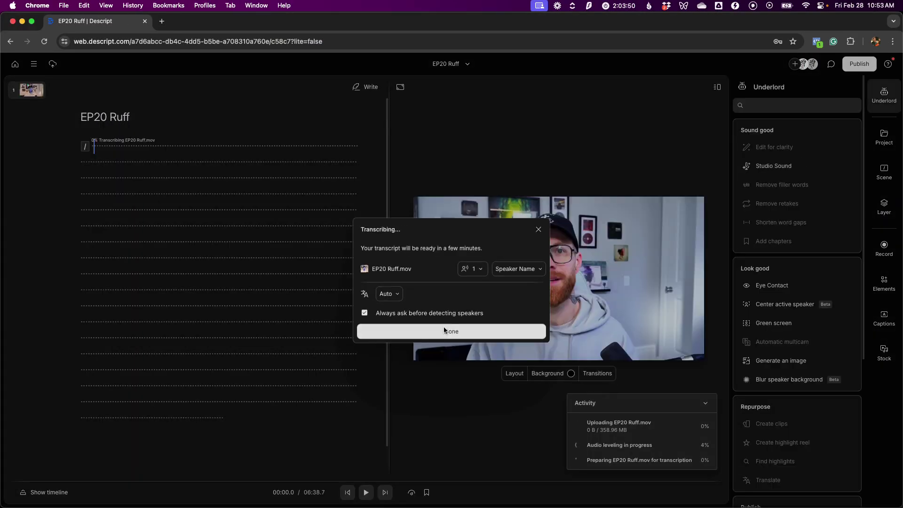
left_click(518, 270)
type("Qui")
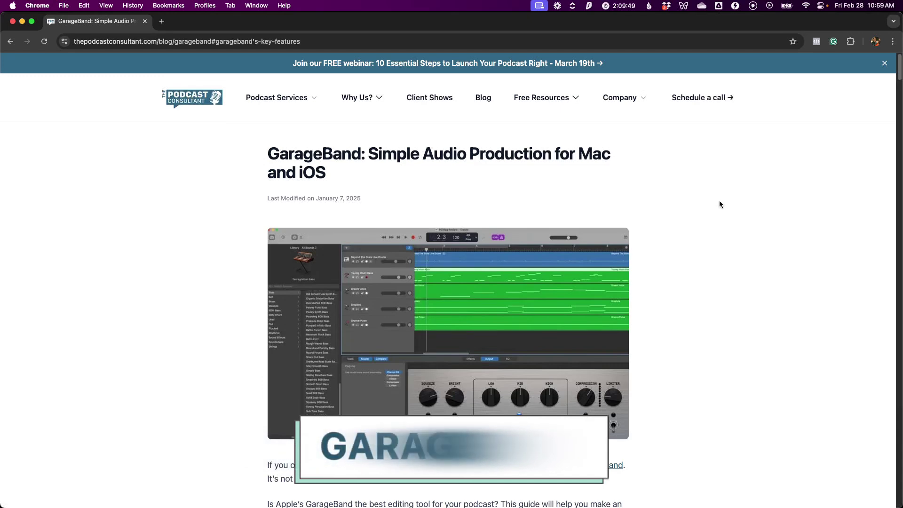
Jump to the article's 'GarageBand's key features' section and read down to Multitrack recording
scroll(694, 225, "down", 2)
scroll(660, 258, "down", 10)
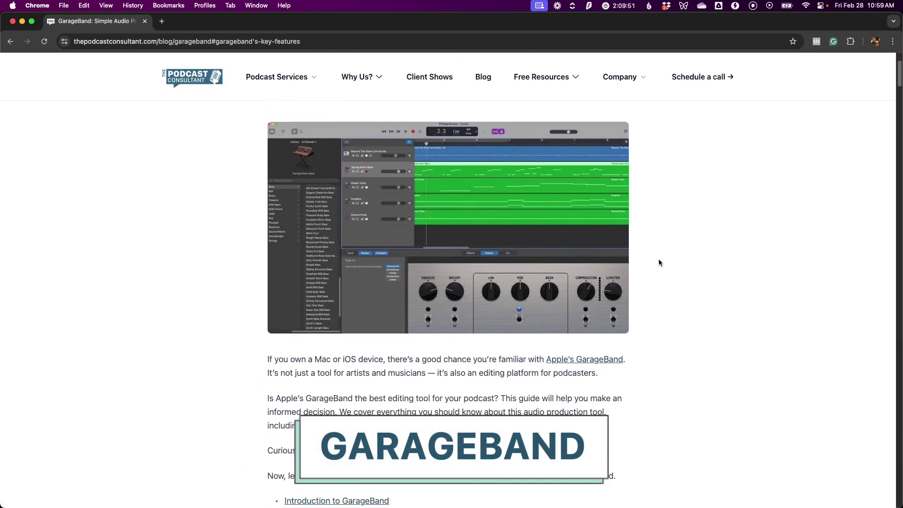
left_click(357, 316)
scroll(665, 314, "down", 6)
scroll(741, 322, "down", 2)
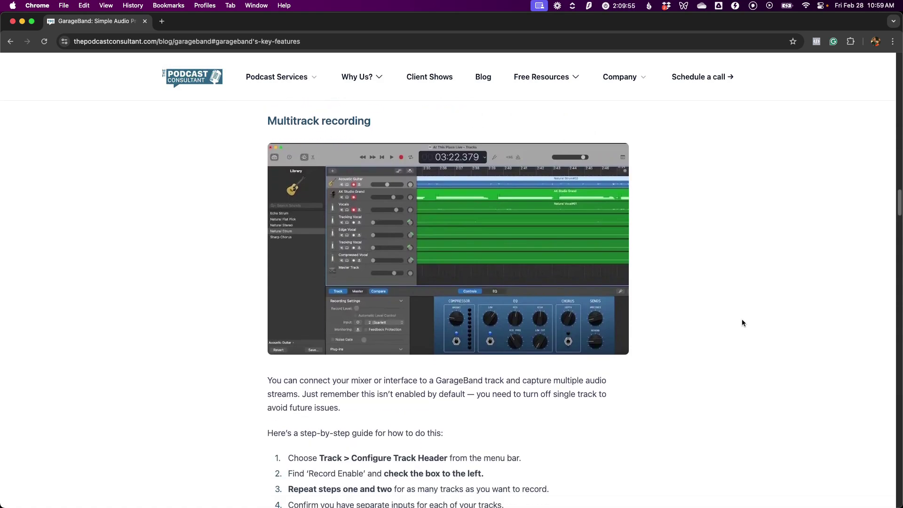